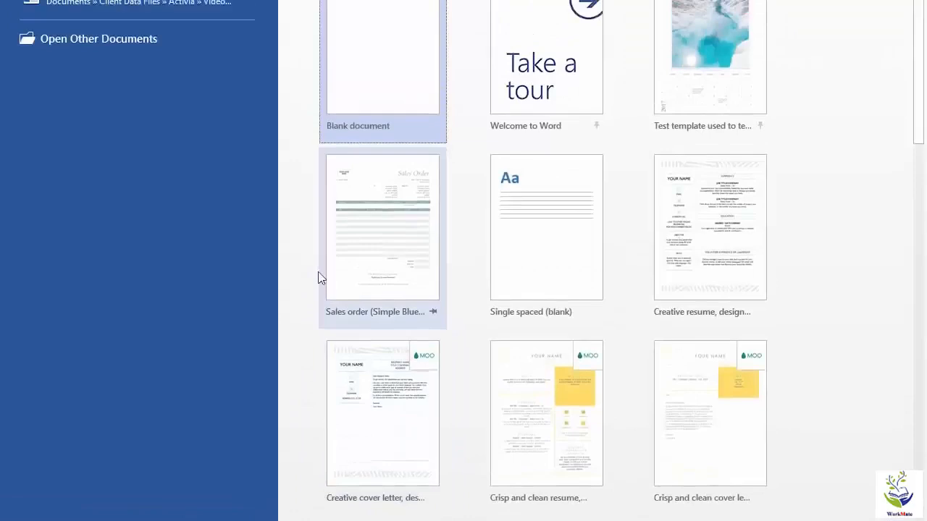
Open the recent Working With Hyperlinks.docx and scroll down to the Hyperlinks page.
left_click(99, 143)
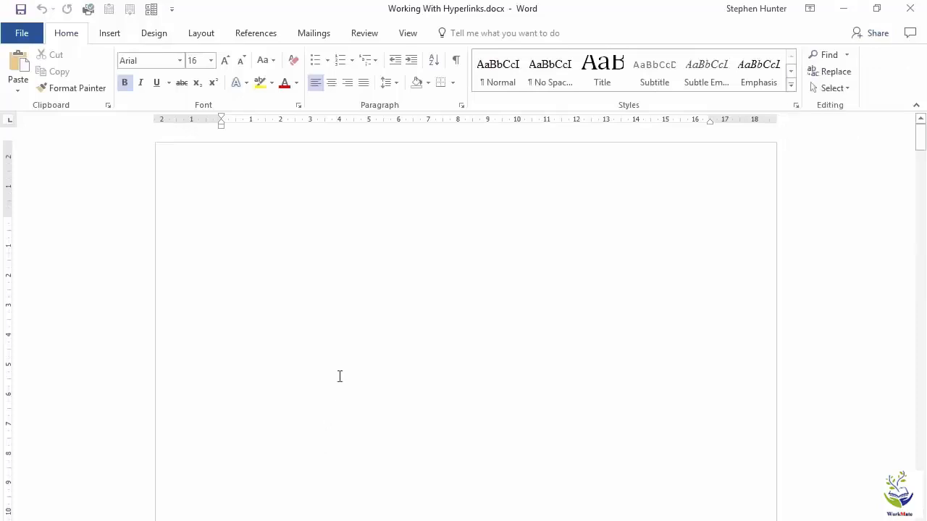
scroll(337, 357, "down", 7)
scroll(337, 354, "down", 12)
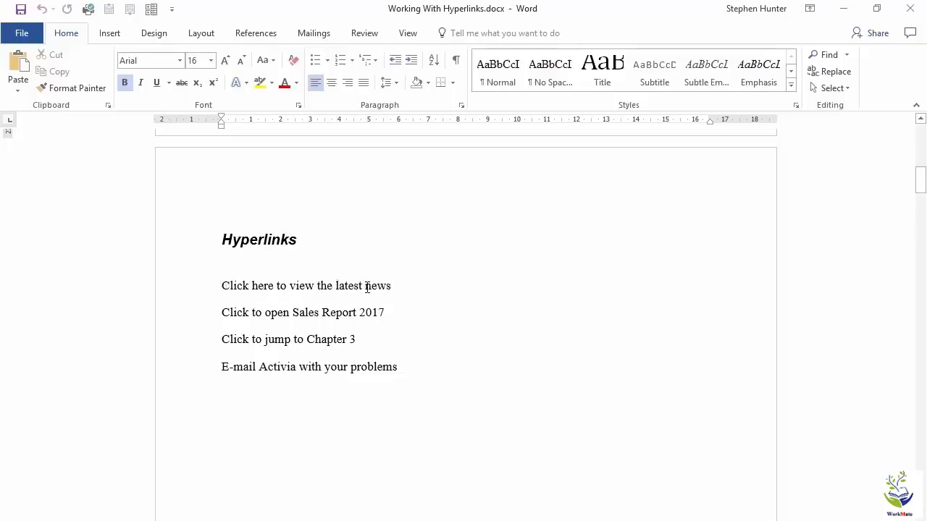
Select the word news and bring up Insert Hyperlink for it.
left_click_drag(367, 288, 392, 288)
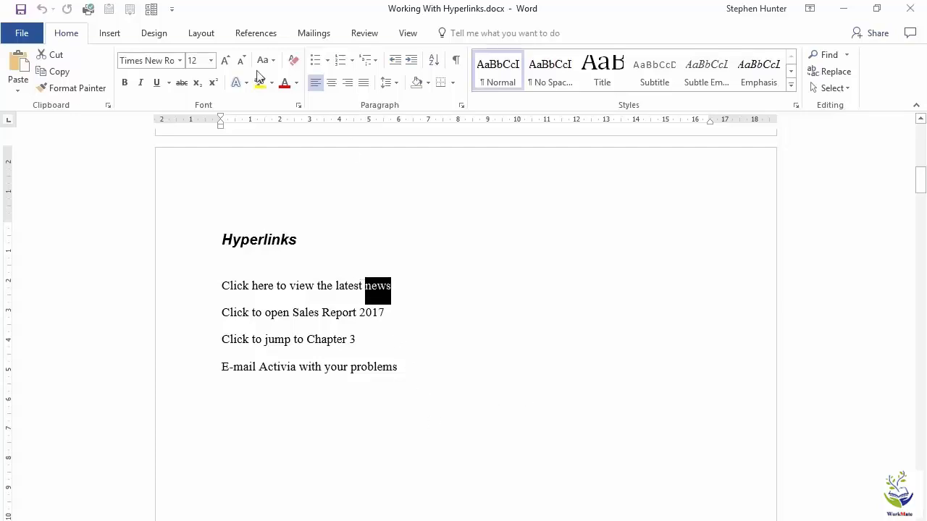
left_click(111, 34)
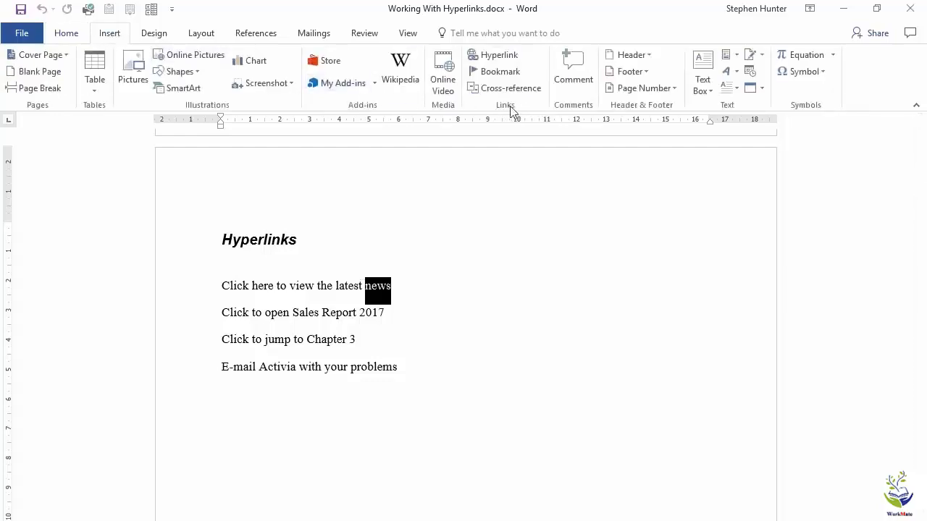
left_click(490, 58)
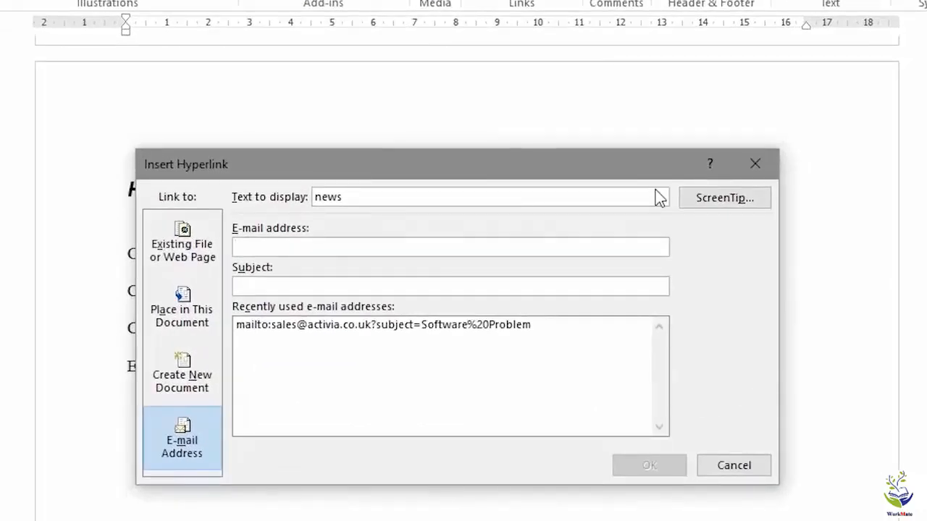
left_click(187, 389)
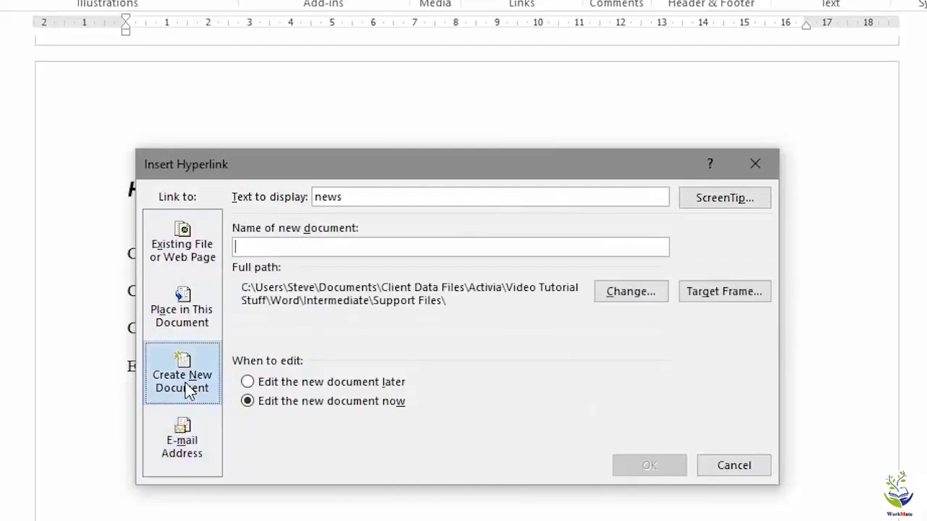
left_click(179, 307)
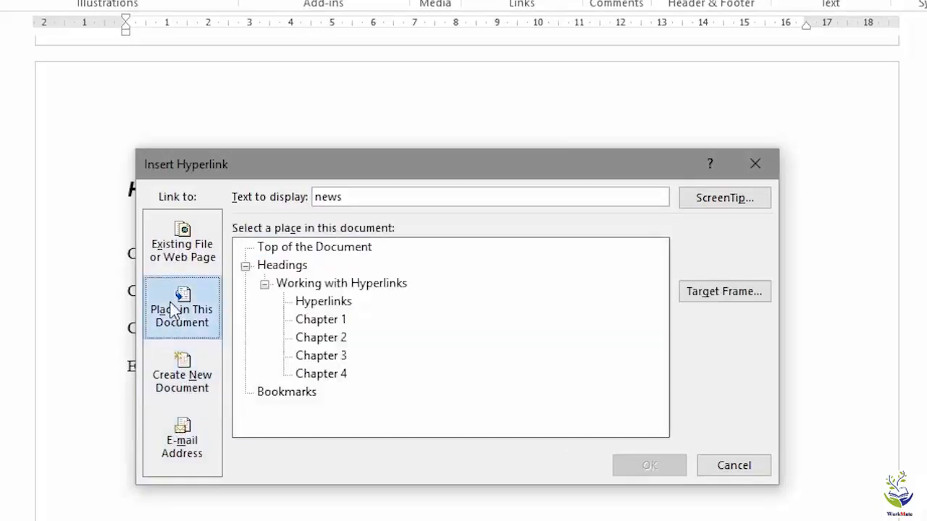
left_click(194, 246)
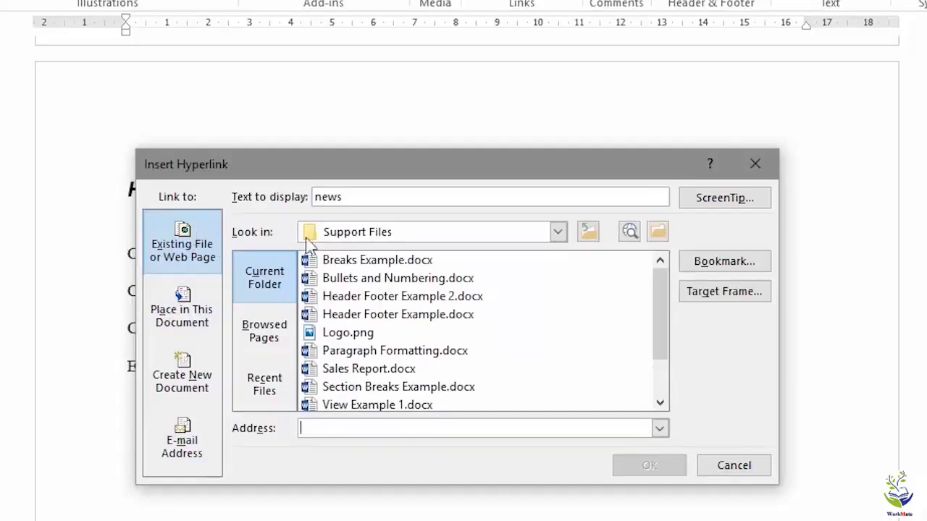
left_click(328, 429)
type("www")
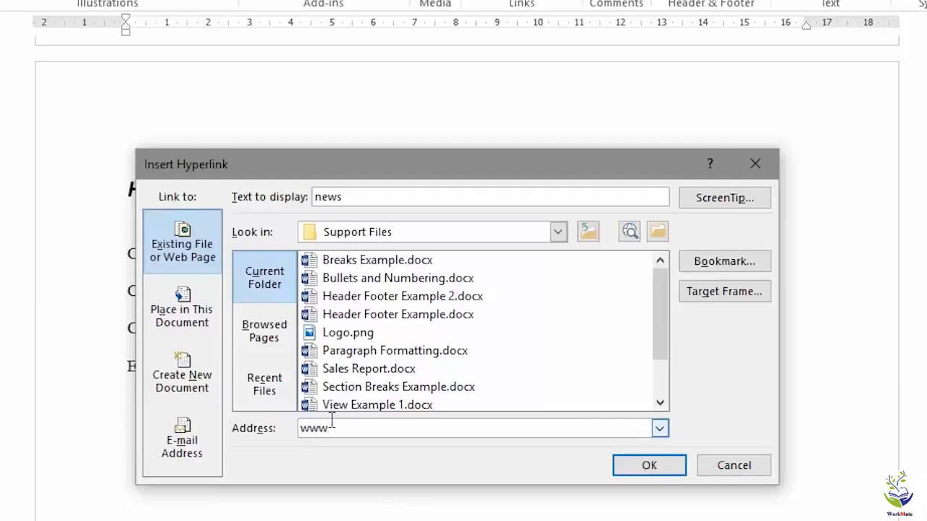
type(".bbc")
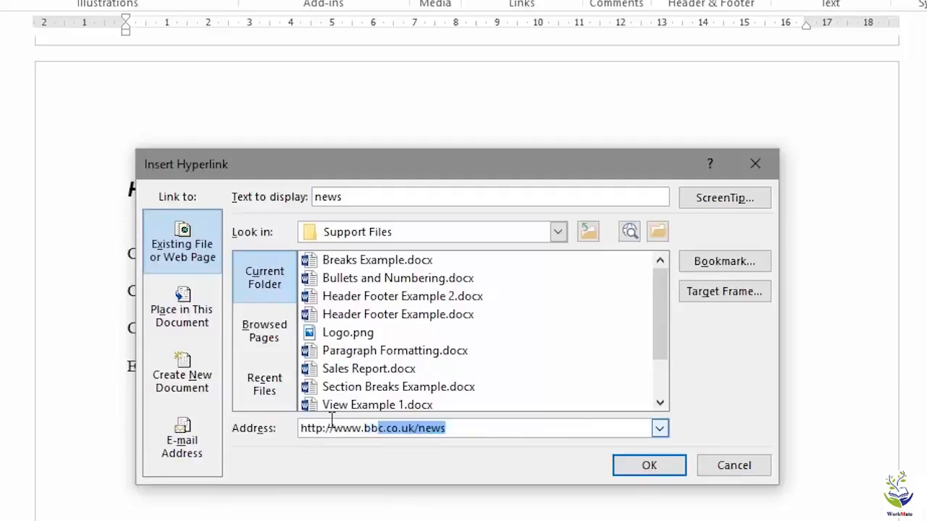
type(".co.uk/news")
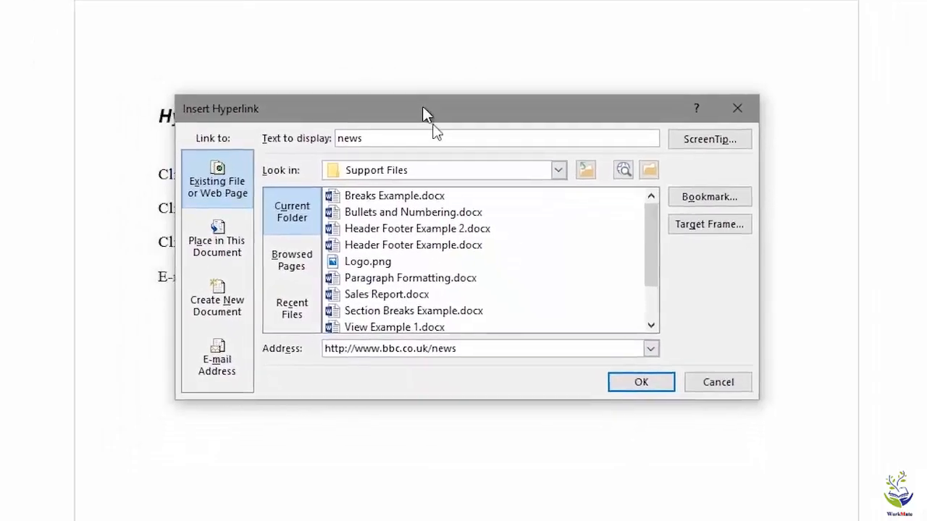
left_click_drag(422, 106, 447, 231)
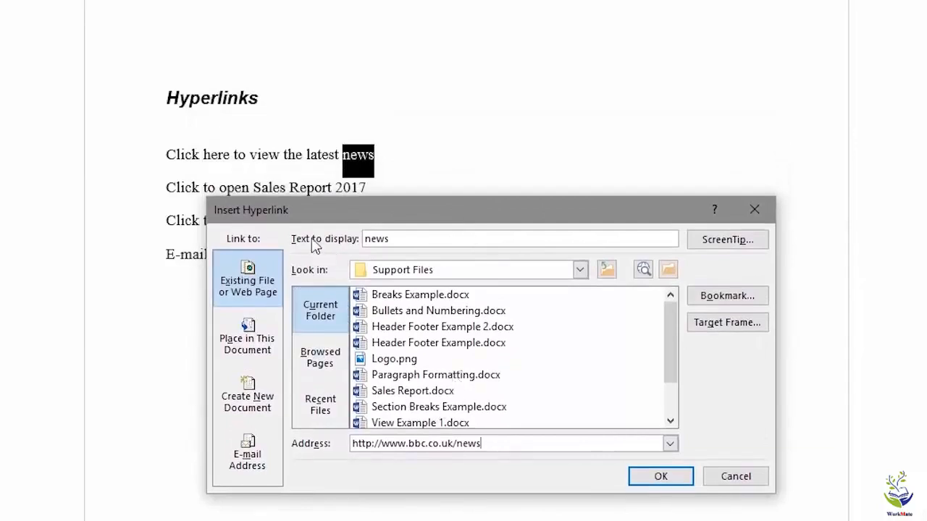
Give the news link the ScreenTip 'Open the BBC news website' and create it.
left_click(413, 240)
left_click(745, 248)
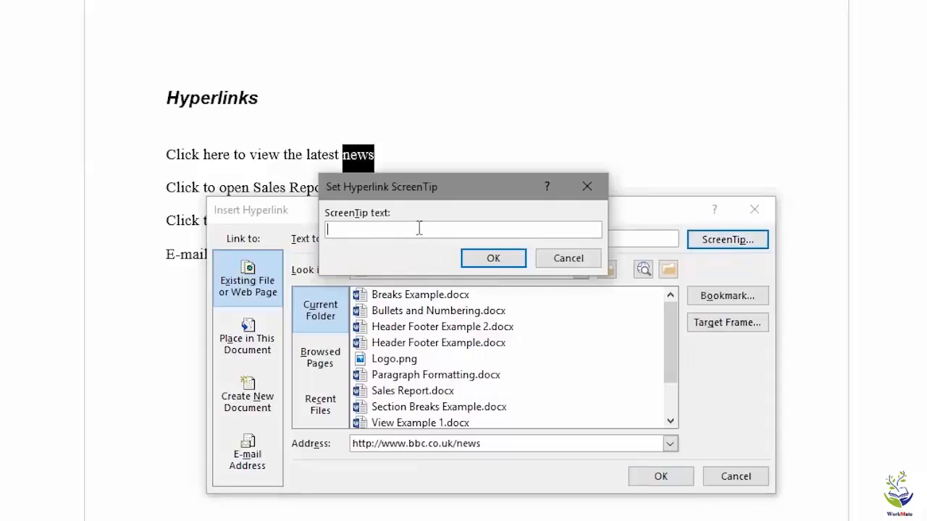
type("Open the BBC news website")
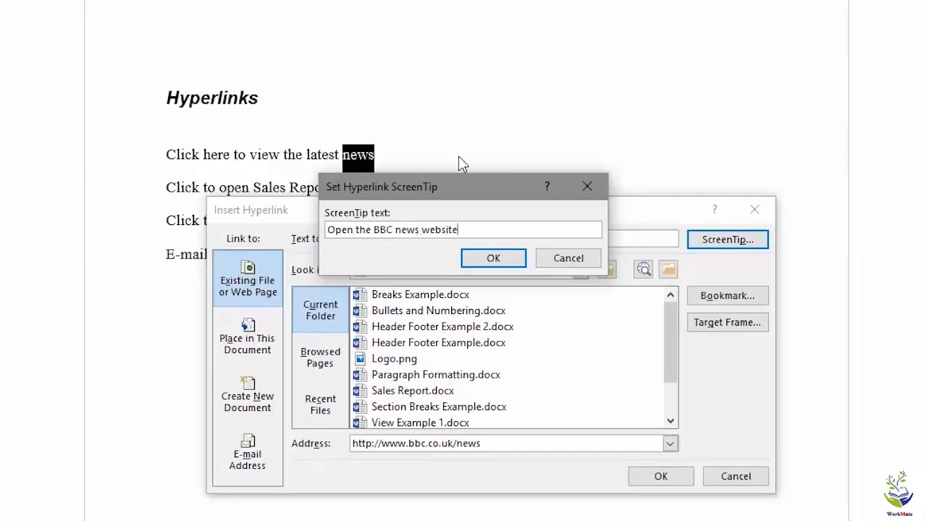
left_click(507, 261)
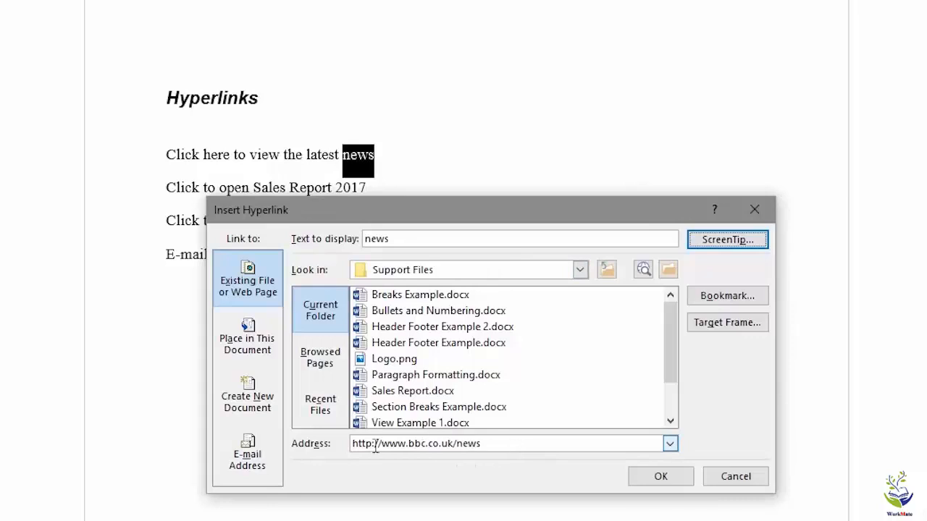
left_click(678, 483)
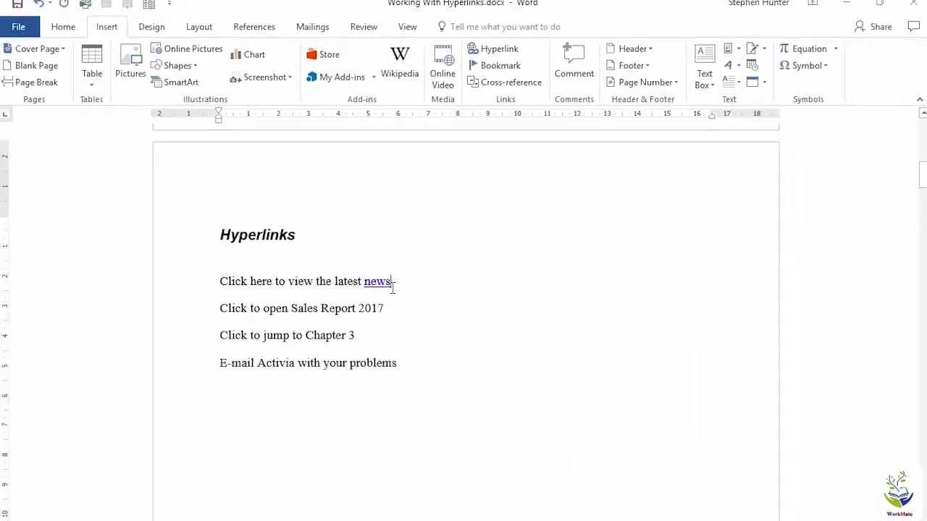
Follow the news link to open the BBC News website in the browser.
mouse_move(383, 285)
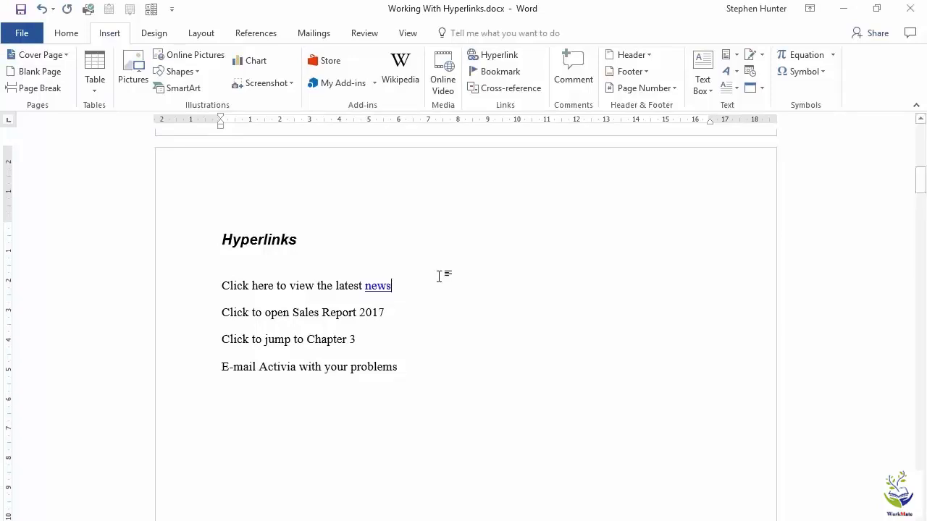
left_click(381, 286)
left_click(382, 287, "ctrl")
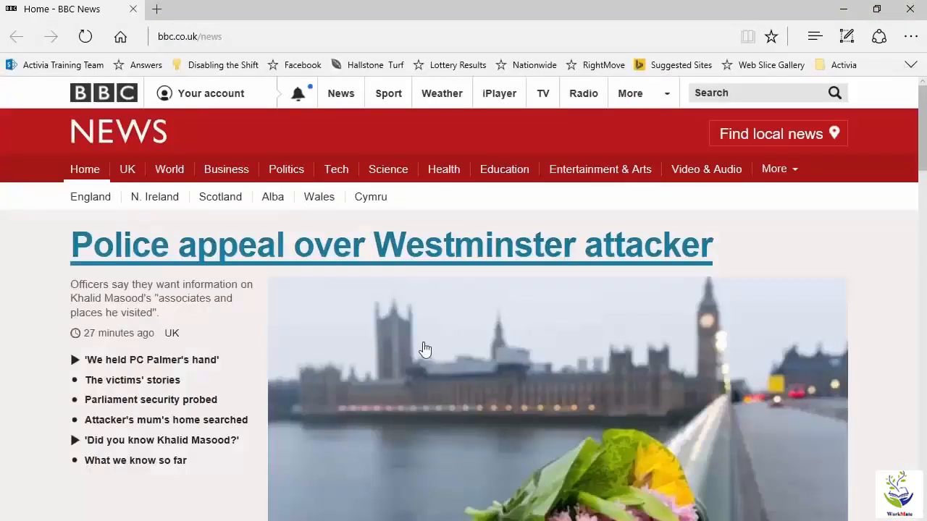
Close the Edge window to return to the Word document.
left_click(909, 9)
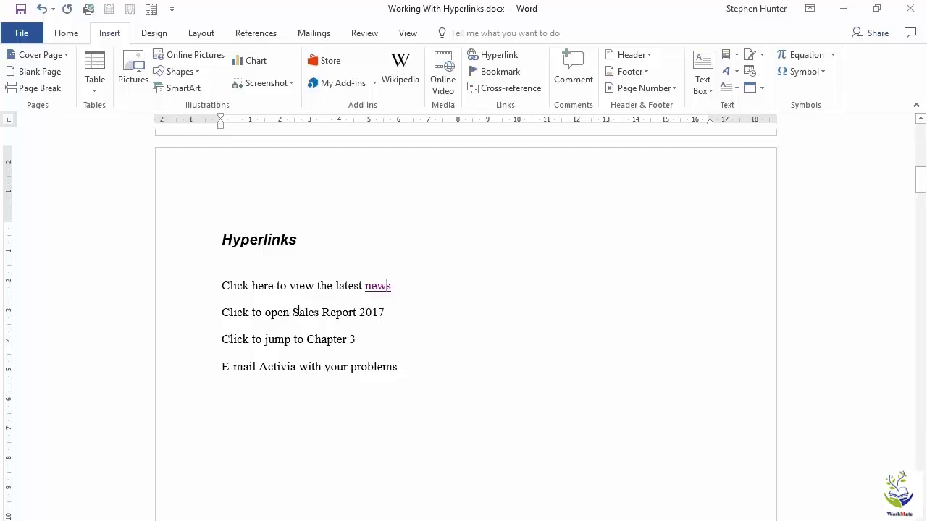
Select Sales Report 2017, start a hyperlink to Sales Report.docx, and browse for the file.
left_click_drag(293, 312, 386, 312)
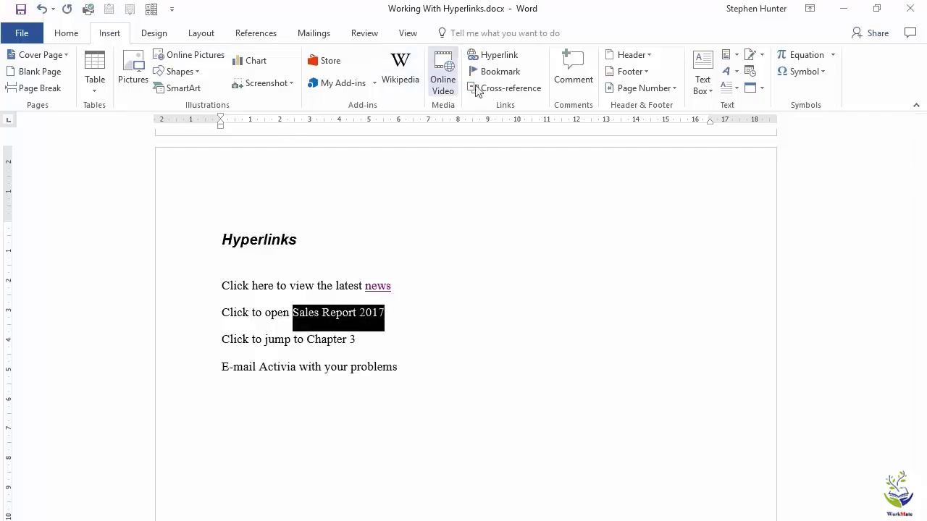
left_click(492, 61)
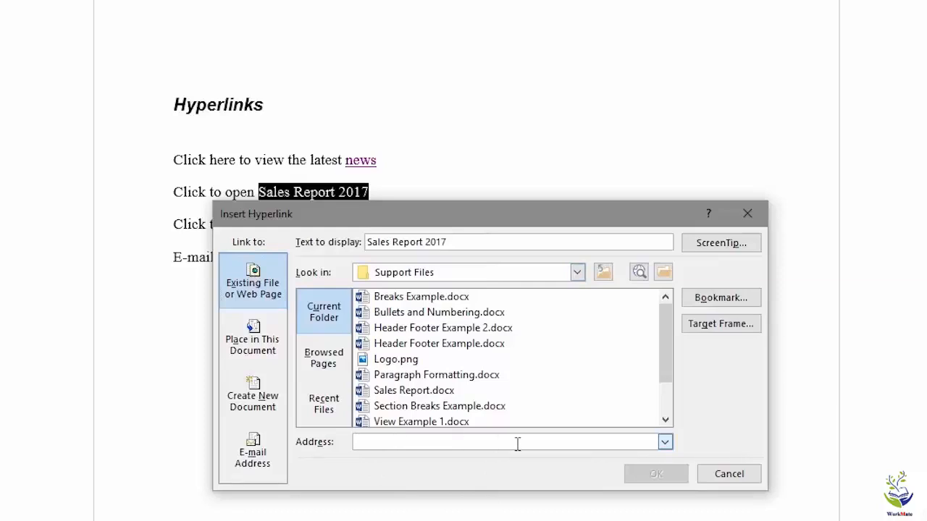
left_click(395, 391)
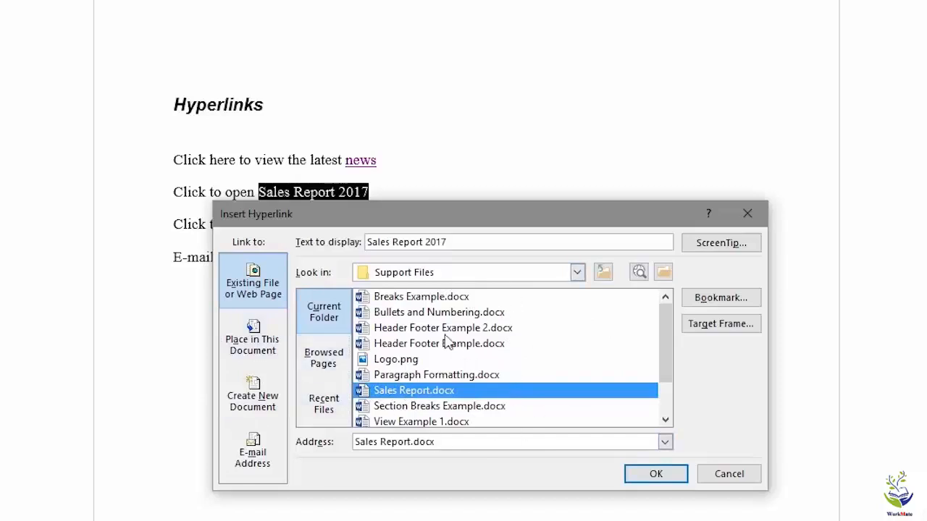
left_click(577, 273)
left_click(577, 275)
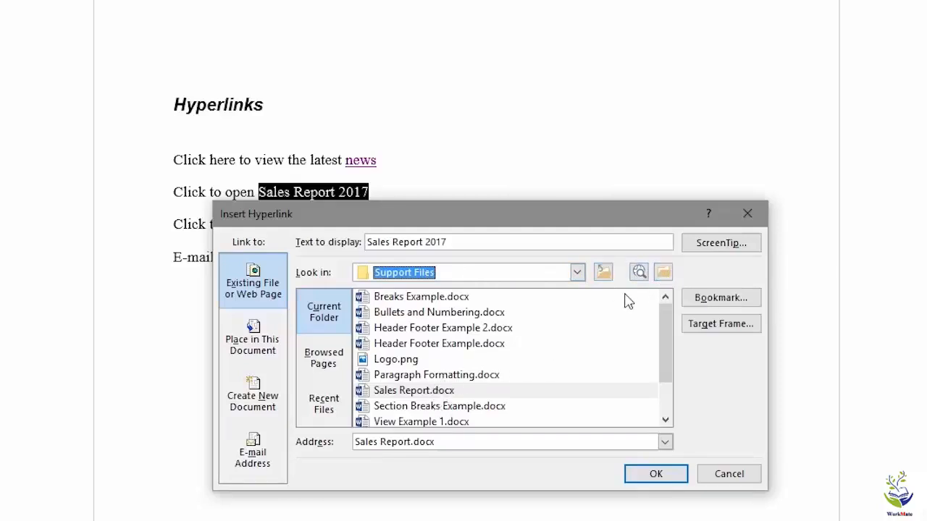
left_click(662, 274)
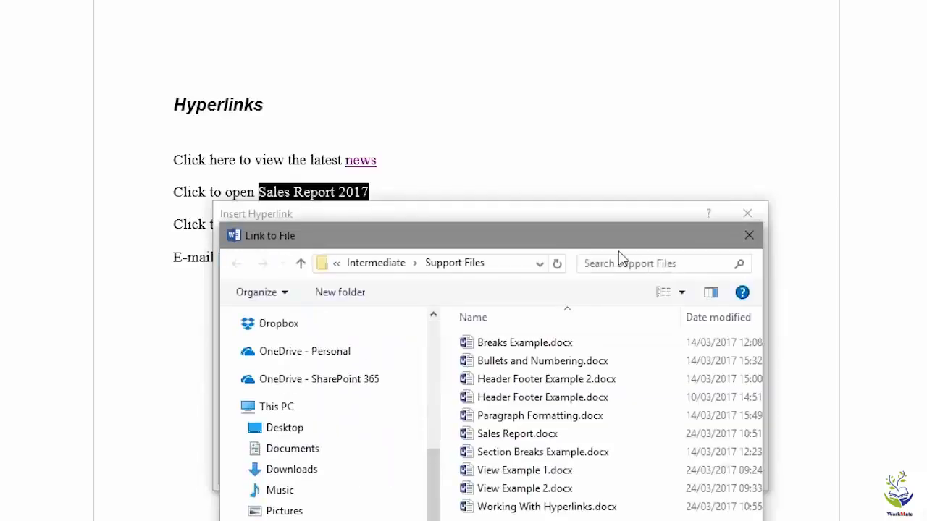
Choose Sales Report.docx in the file browser and create the Sales Report 2017 link.
left_click_drag(618, 246, 567, 41)
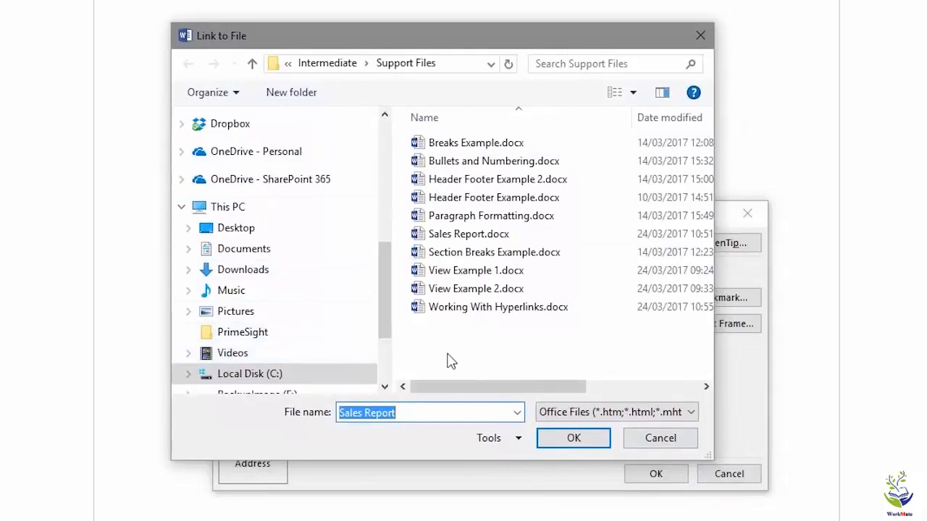
left_click(461, 239)
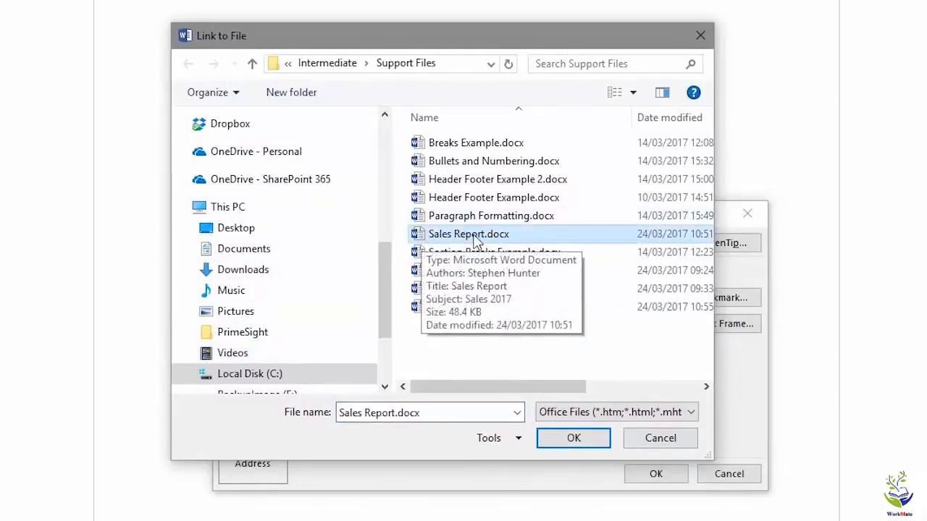
left_click(575, 438)
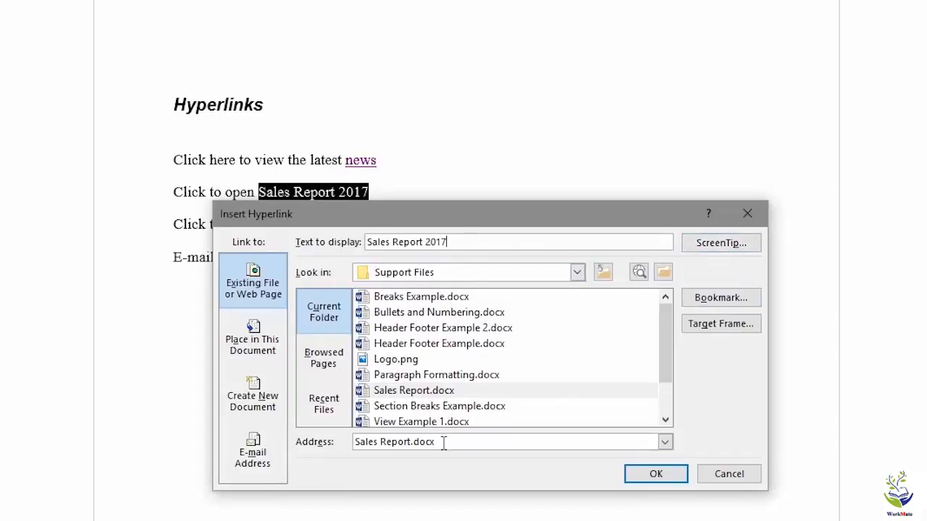
left_click(655, 474)
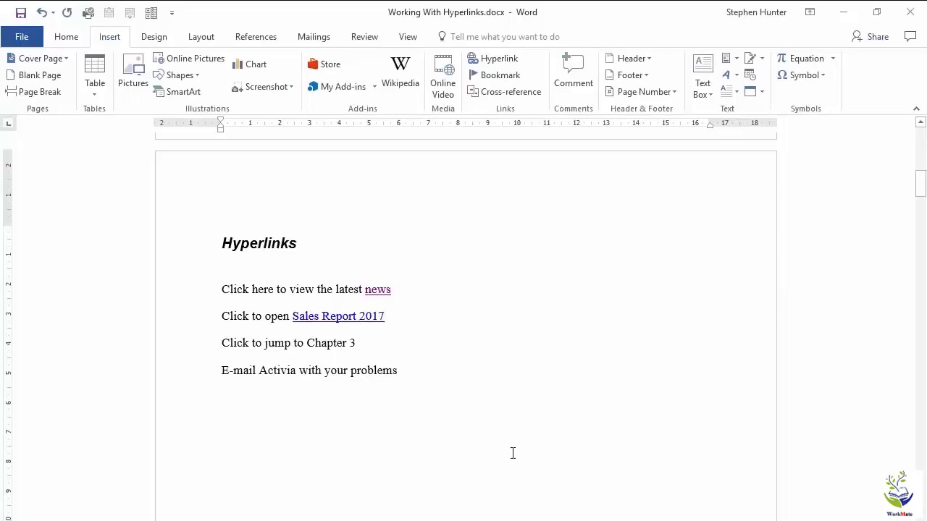
Open Sales Report.docx through the new link, look it over, and close it.
left_click(360, 321, "ctrl")
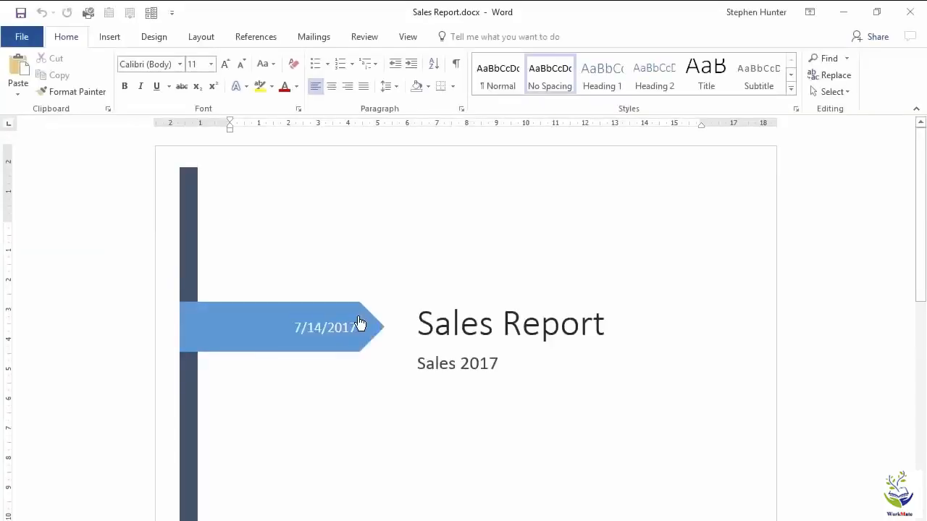
scroll(486, 496, "down", 10)
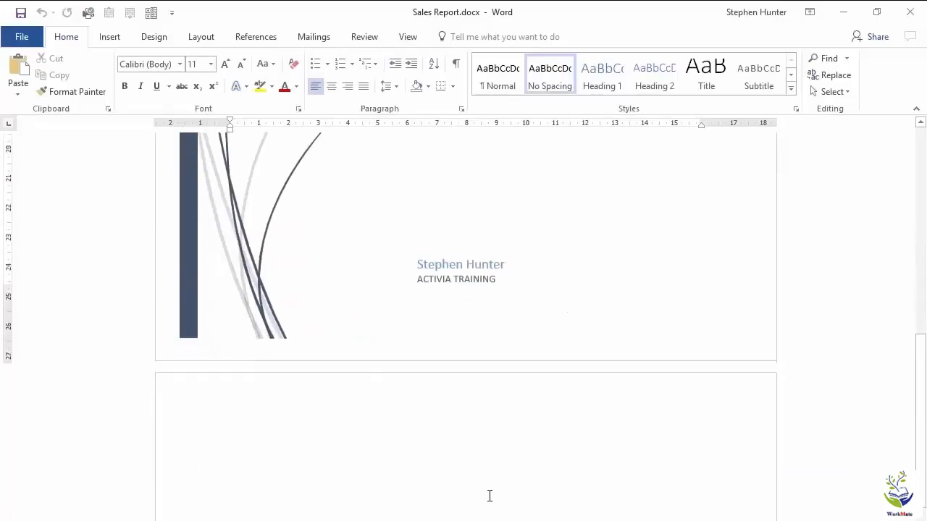
scroll(491, 495, "up", 4)
scroll(491, 494, "up", 5)
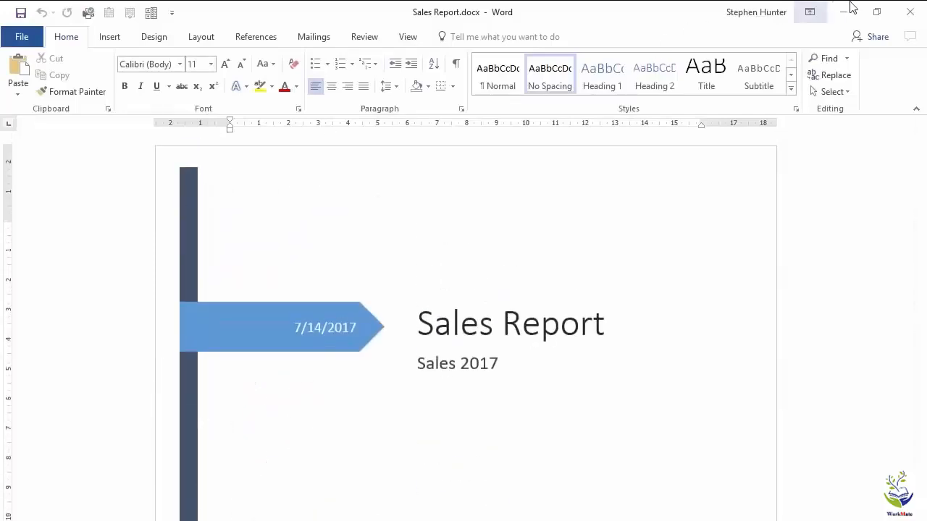
left_click(910, 14)
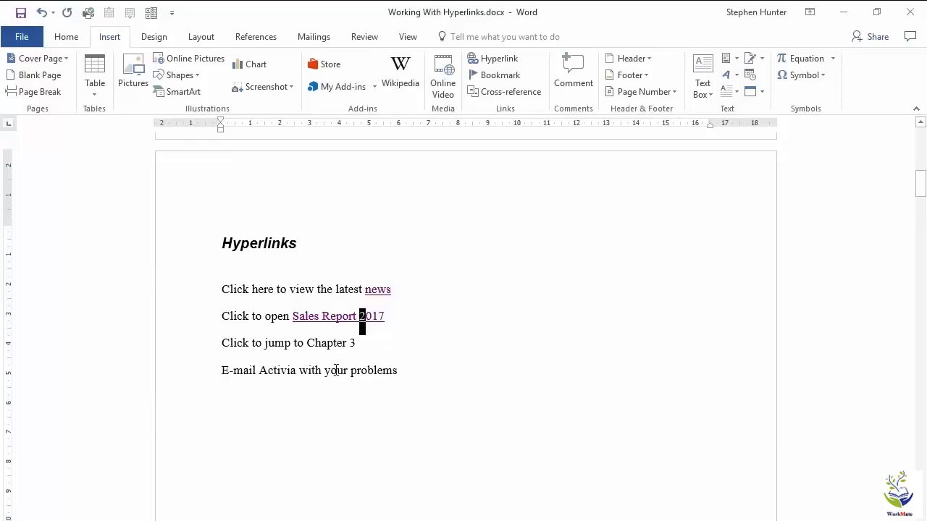
Link the selected words Chapter 3 to the Chapter 3 heading in this document.
left_click(223, 343)
left_click_drag(309, 342, 357, 346)
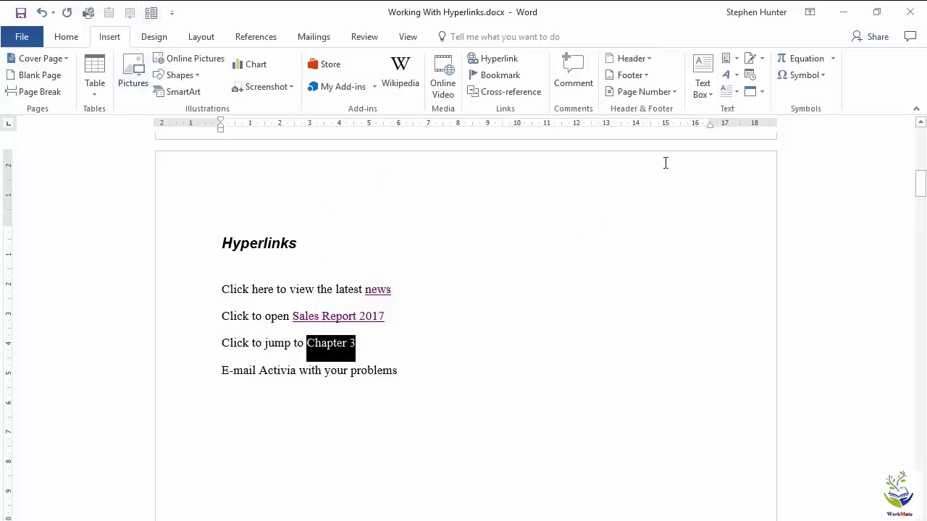
left_click(496, 59)
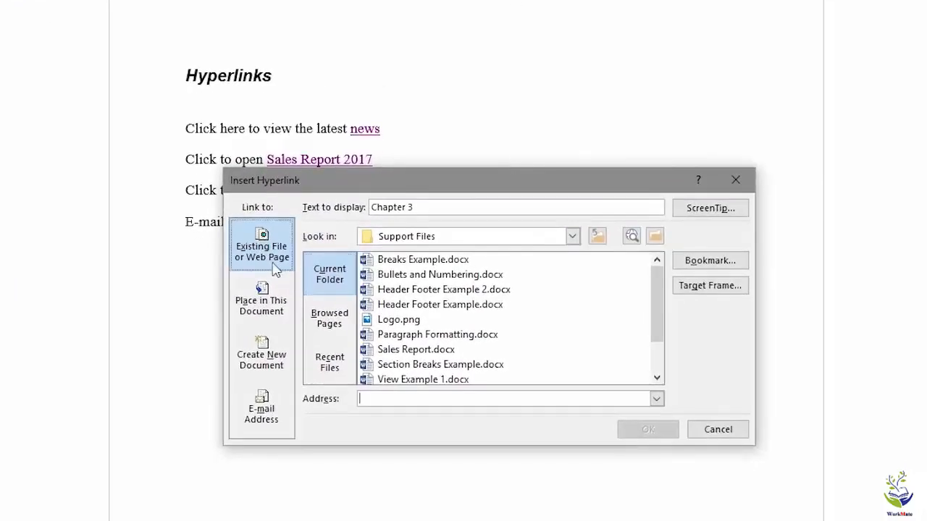
left_click(257, 308)
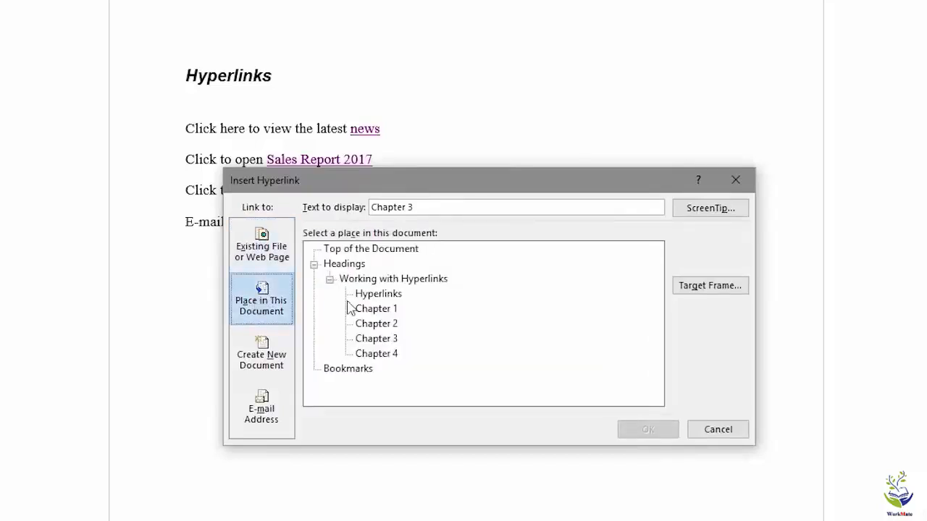
left_click(376, 250)
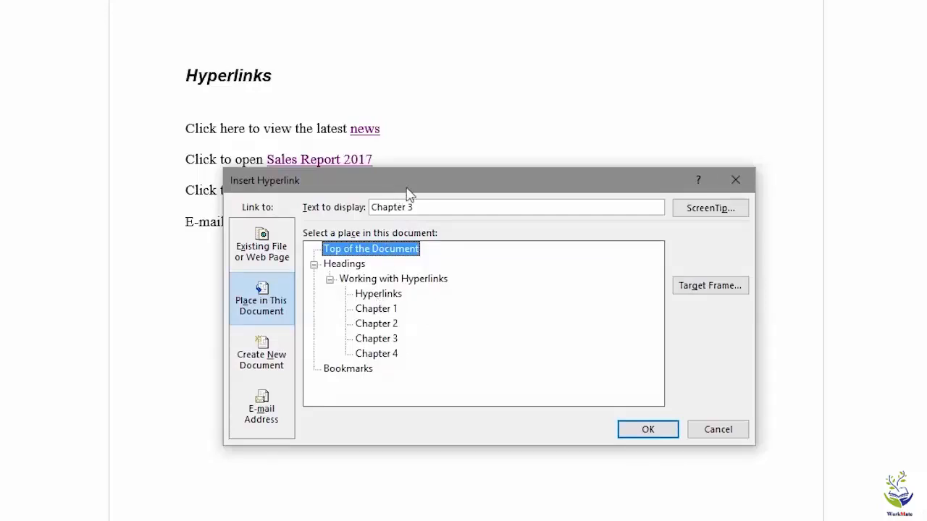
left_click_drag(399, 193, 454, 264)
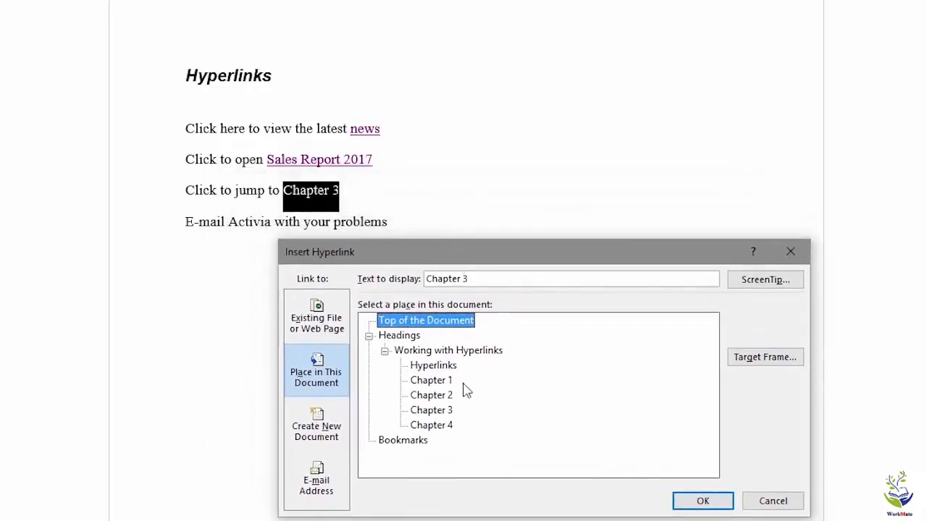
left_click(446, 410)
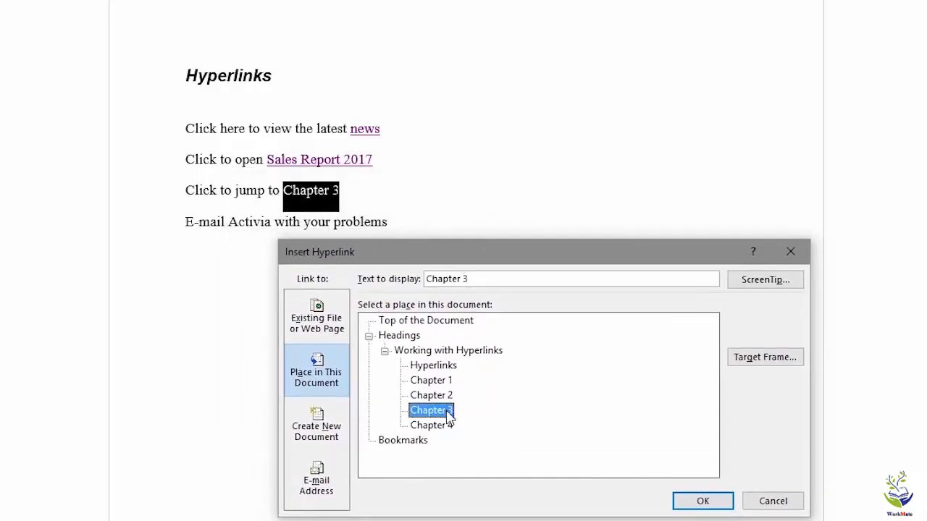
left_click(417, 442)
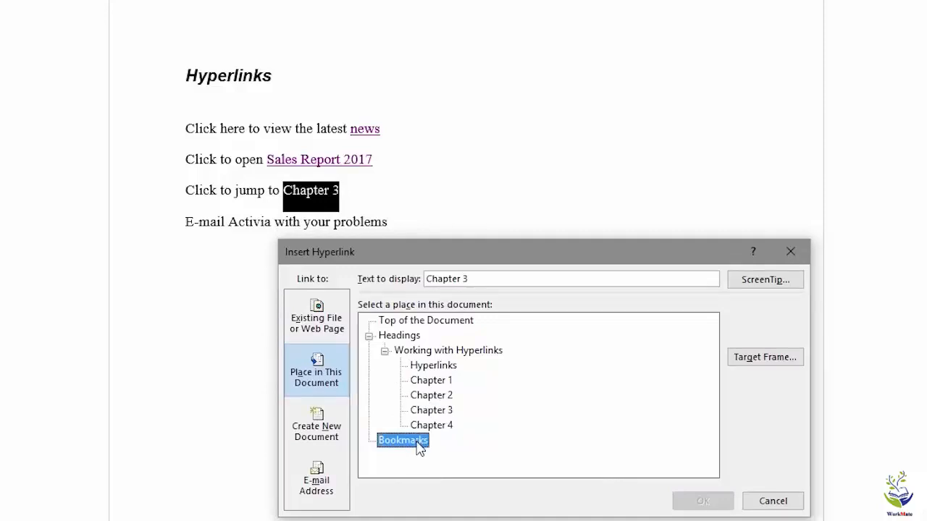
left_click(433, 411)
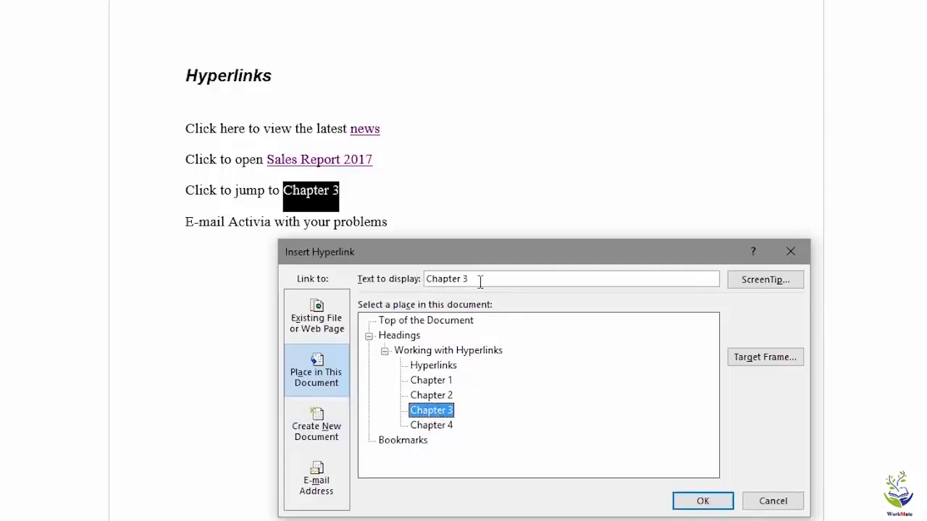
left_click(702, 501)
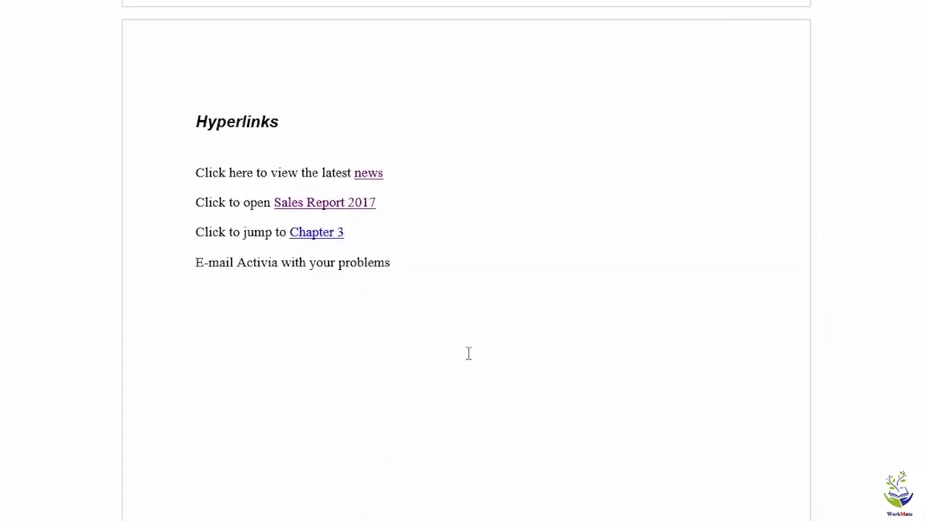
mouse_move(326, 322)
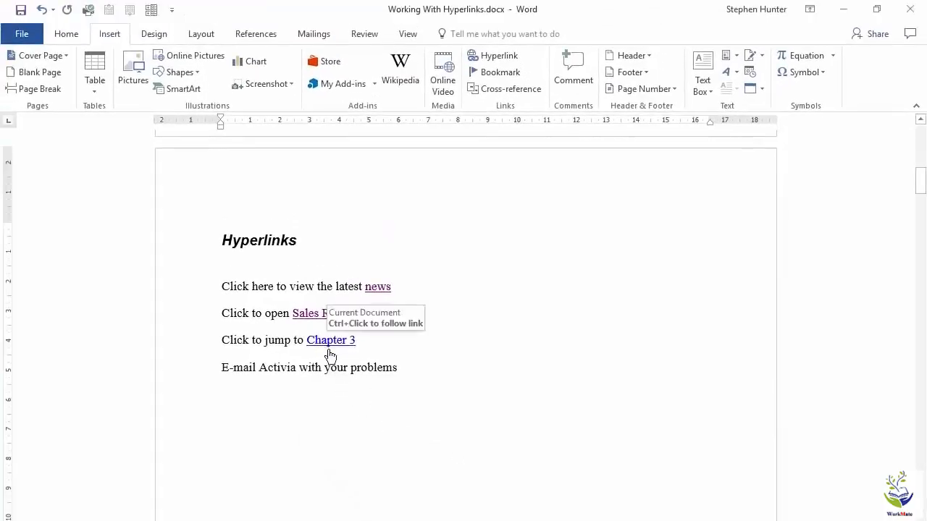
left_click(333, 343, "ctrl")
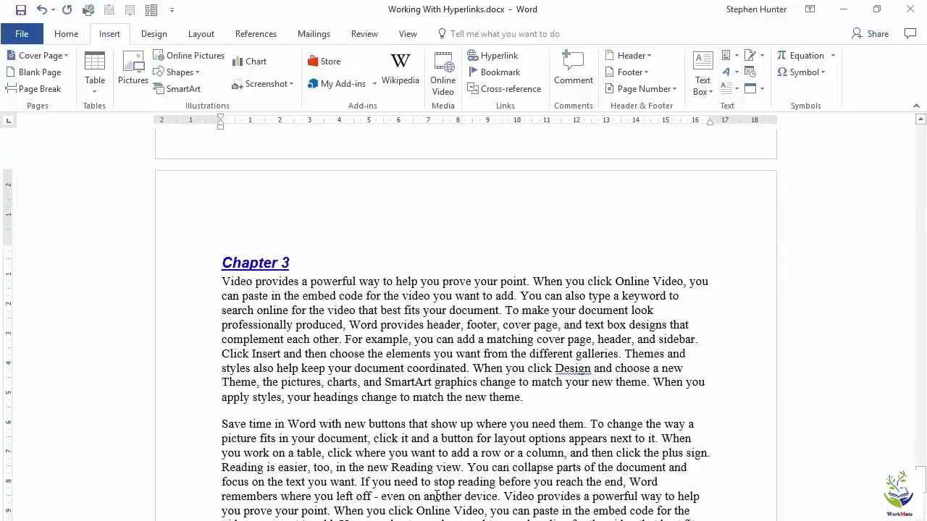
mouse_move(246, 262)
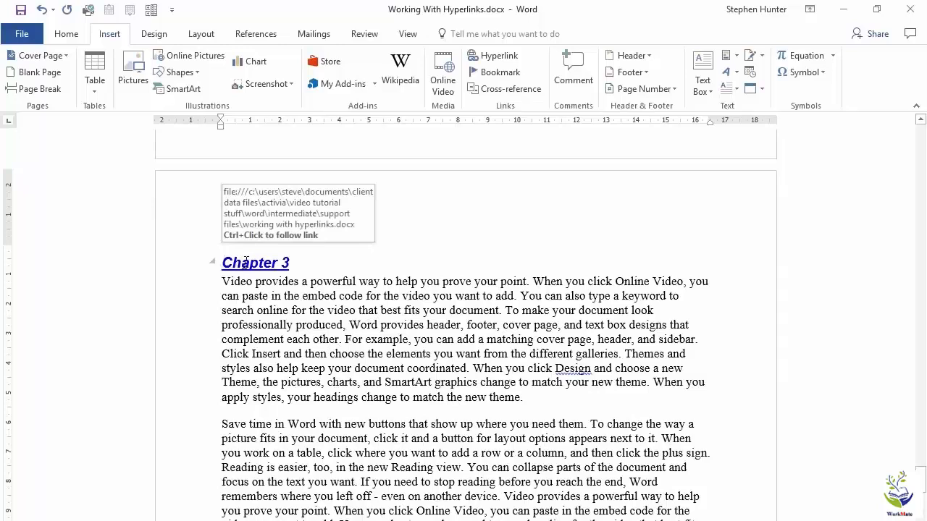
left_click(246, 262, "ctrl")
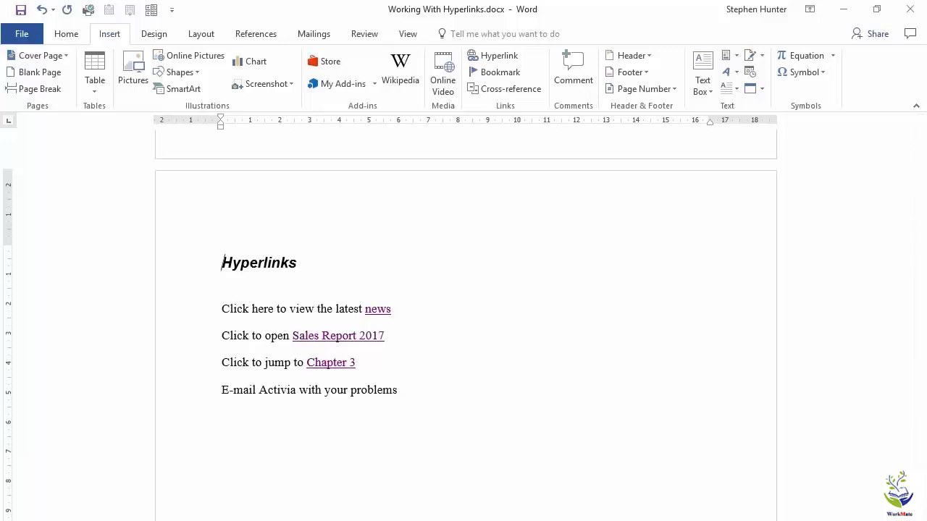
left_click(336, 366, "ctrl")
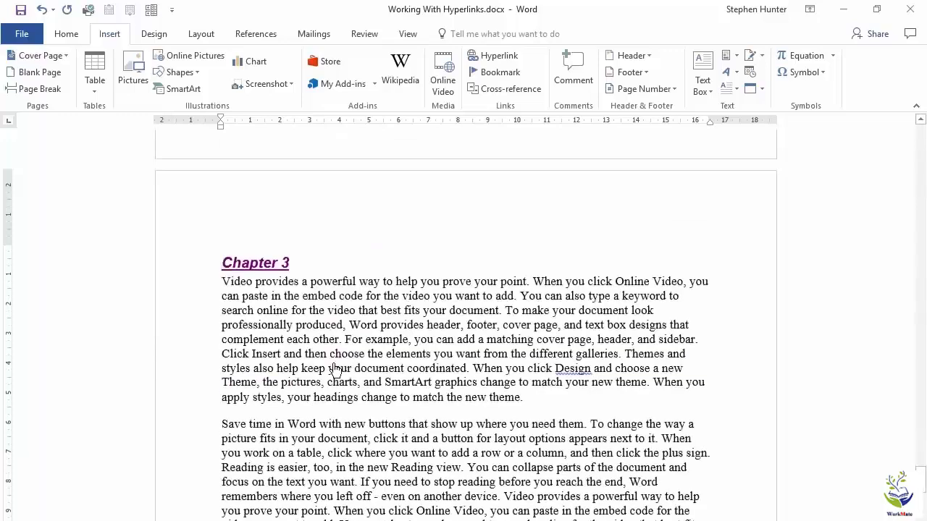
left_click(265, 262, "ctrl")
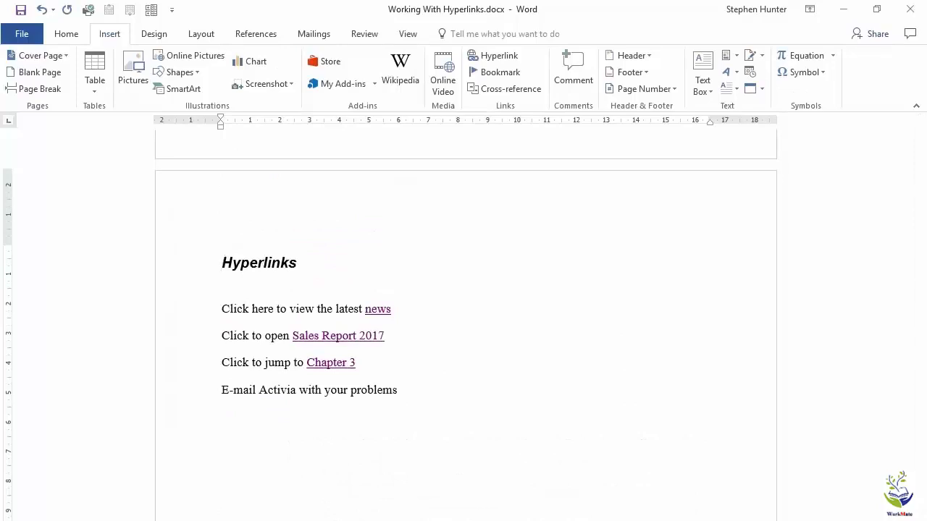
double_click(273, 391)
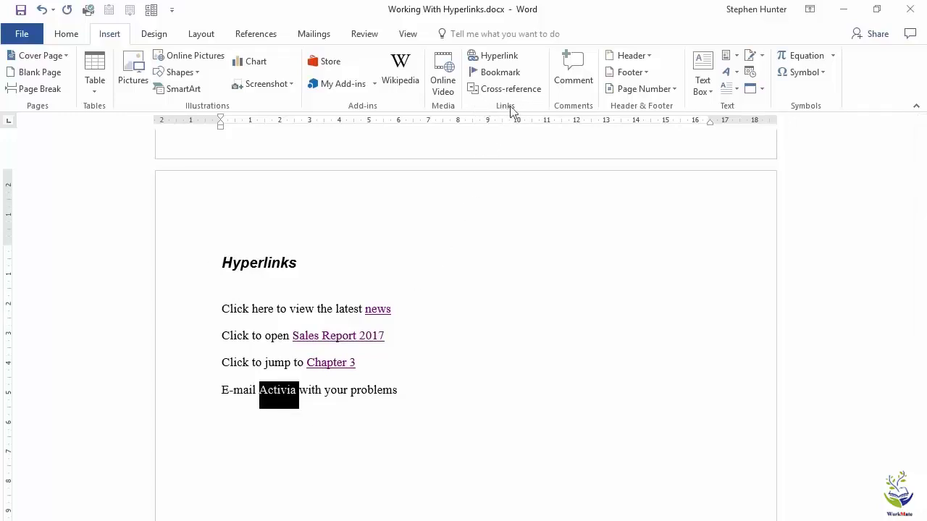
Start an e-mail link on Activia, reusing the recent Activia address and subject.
left_click(484, 58)
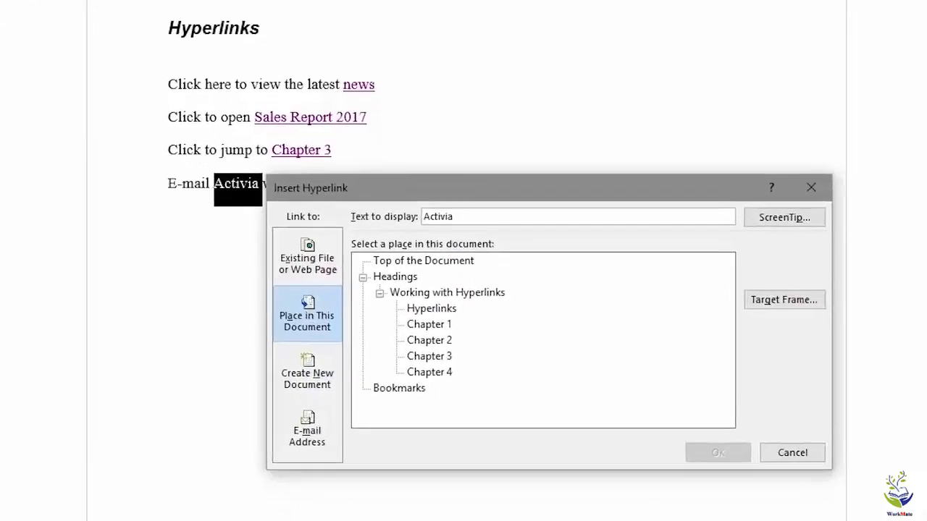
left_click(304, 417)
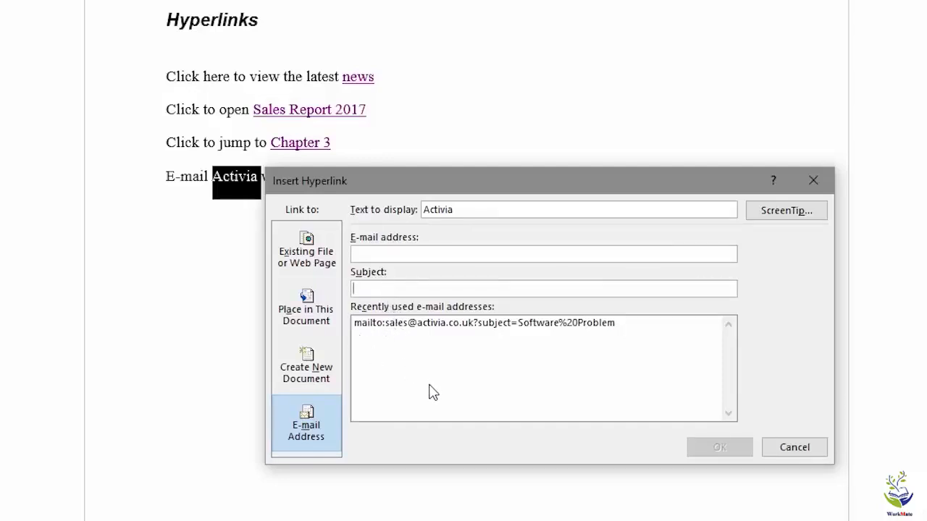
left_click(509, 329)
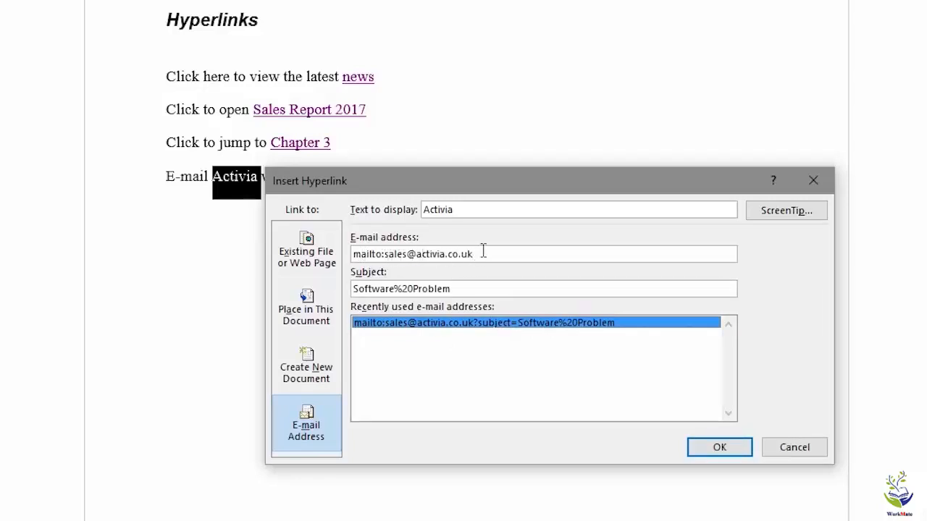
Retype Activia's sales e-mail address, fix the '%20' in subject Software Problem, and confirm.
left_click(386, 254)
key("BackSpace")
key("BackSpace")
key("BackSpace")
key("BackSpace")
key("BackSpace")
key("BackSpace")
key("BackSpace")
key("BackSpace")
key("BackSpace")
key("BackSpace")
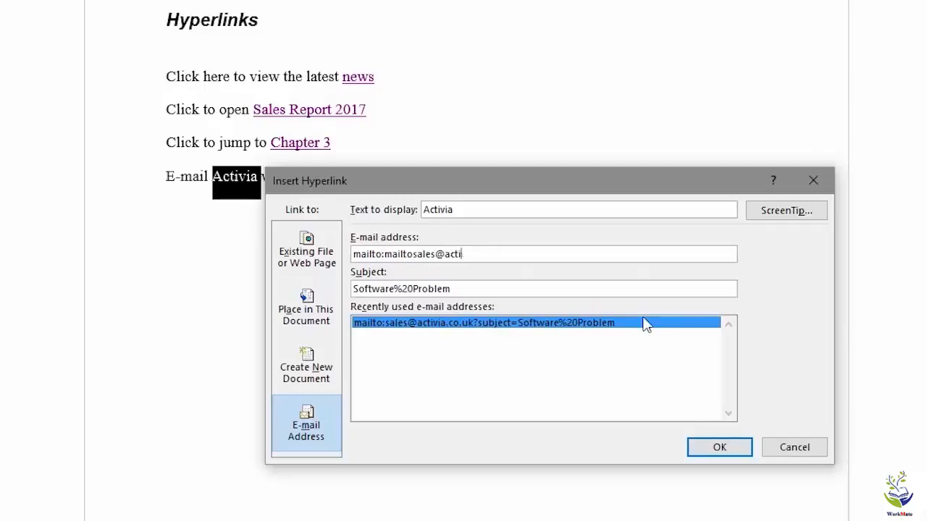
key("BackSpace")
key("BackSpace")
key("BackSpace")
key("BackSpace")
key("BackSpace")
key("BackSpace")
key("BackSpace")
key("BackSpace")
key("BackSpace")
key("BackSpace")
key("BackSpace")
key("BackSpace")
key("BackSpace")
key("BackSpace")
key("BackSpace")
key("BackSpace")
key("BackSpace")
key("BackSpace")
key("BackSpace")
key("BackSpace")
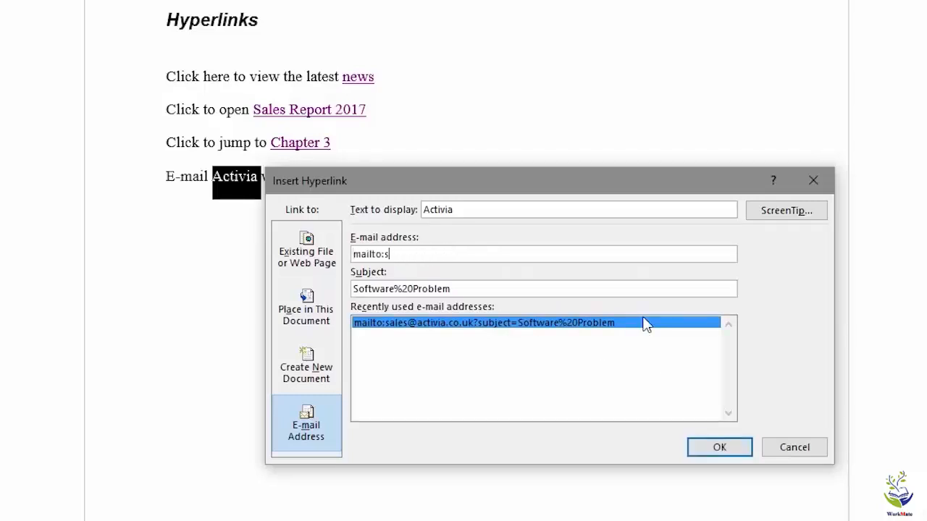
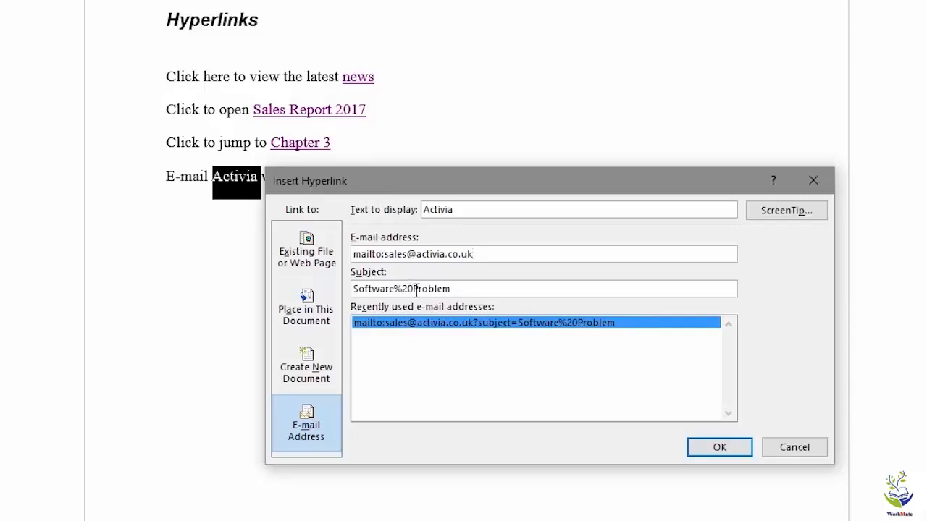
left_click(719, 447)
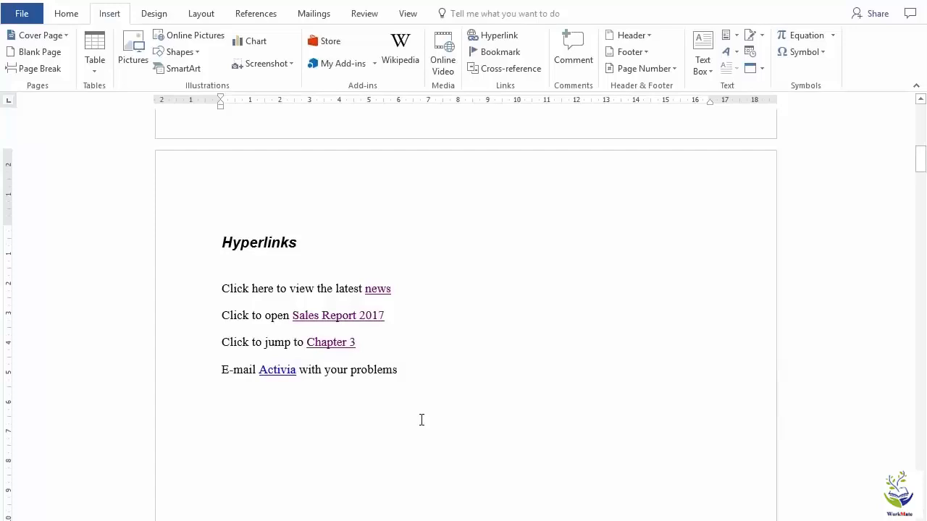
left_click(280, 371)
left_click(282, 373, "ctrl")
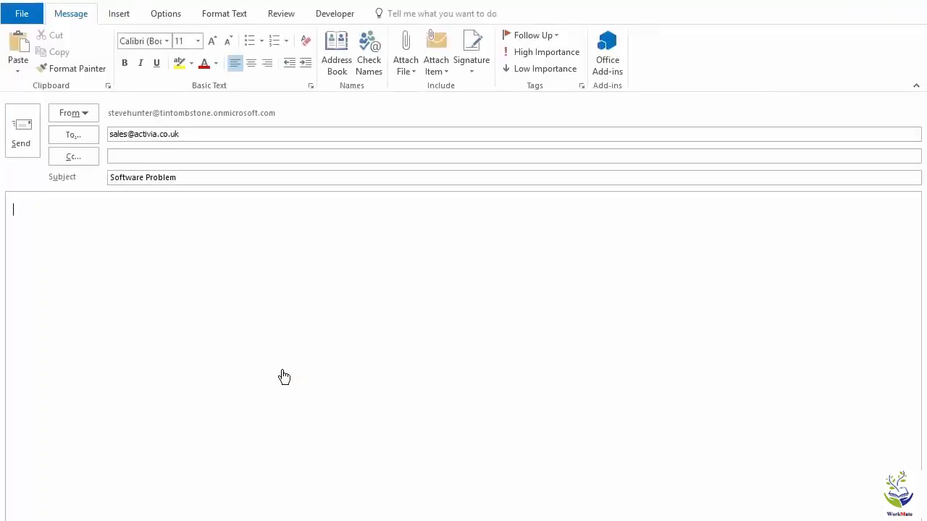
left_click(191, 134)
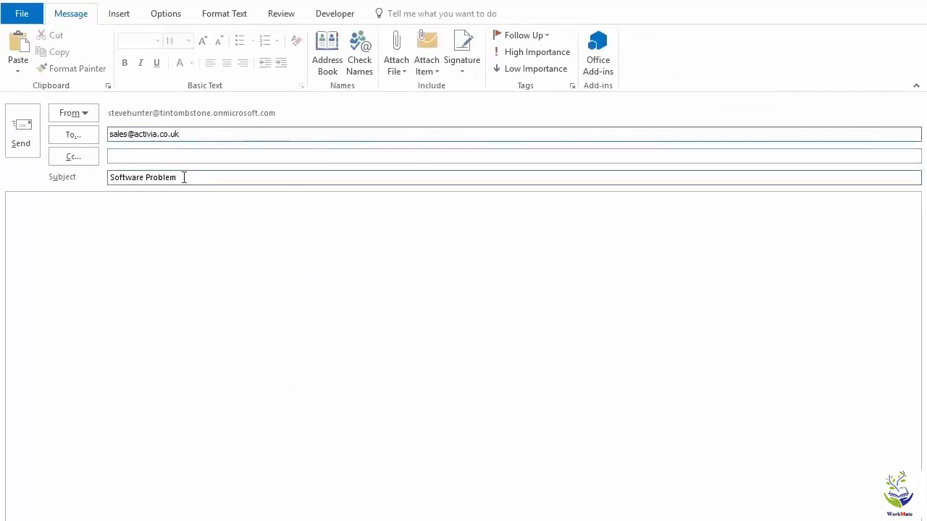
left_click(183, 177)
left_click(196, 224)
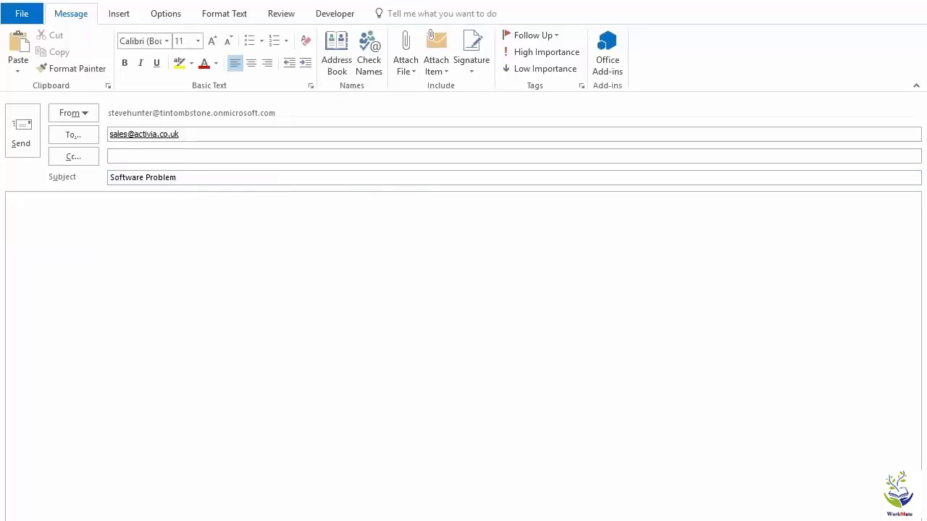
left_click(910, 1)
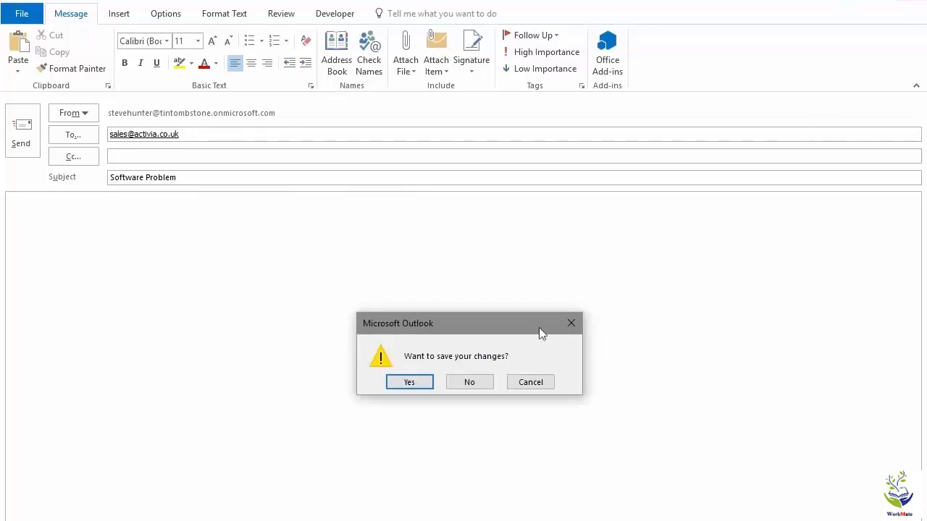
left_click(486, 378)
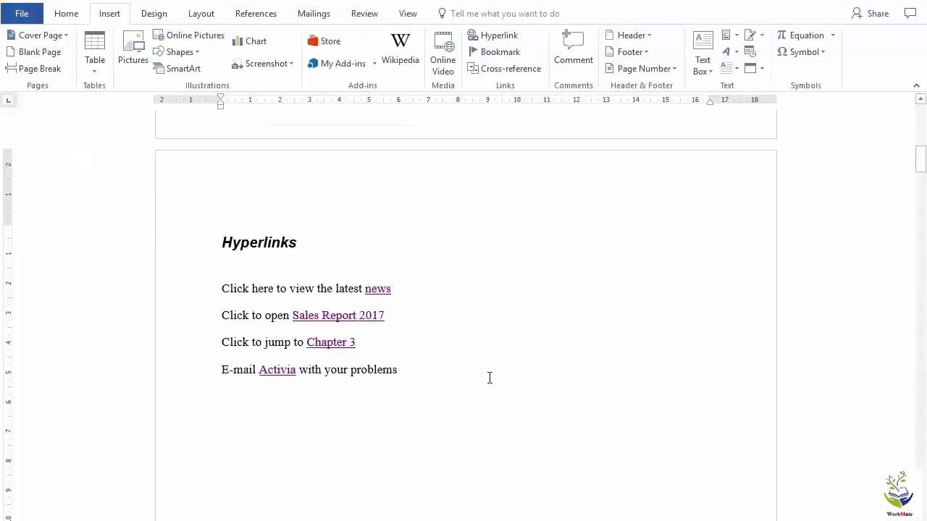